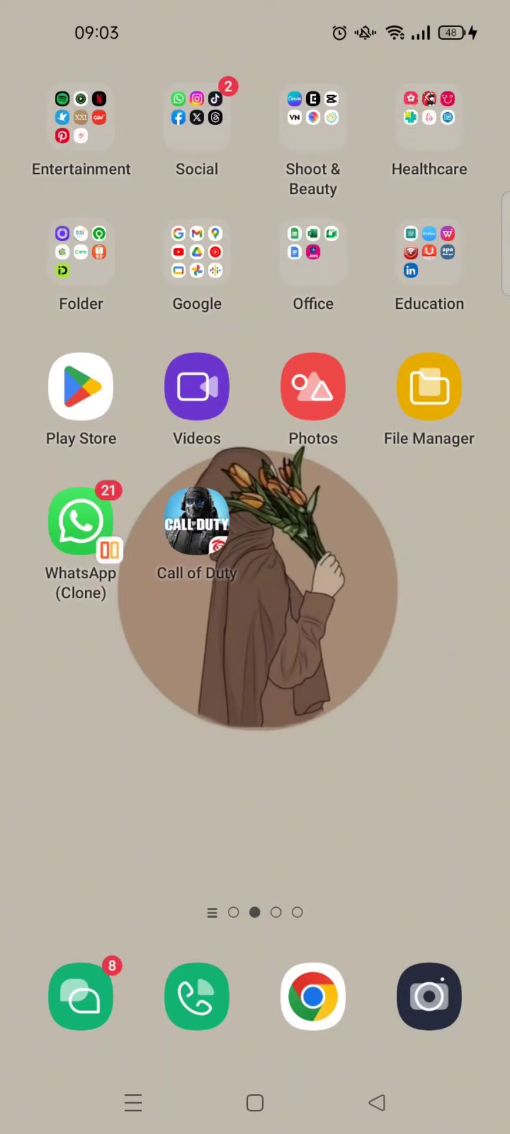
- Launch Funimate from the Shoot & Beauty folder, start a new video and dismiss the Pro offer
{"action": "left_click", "coordinate": [314, 118]}
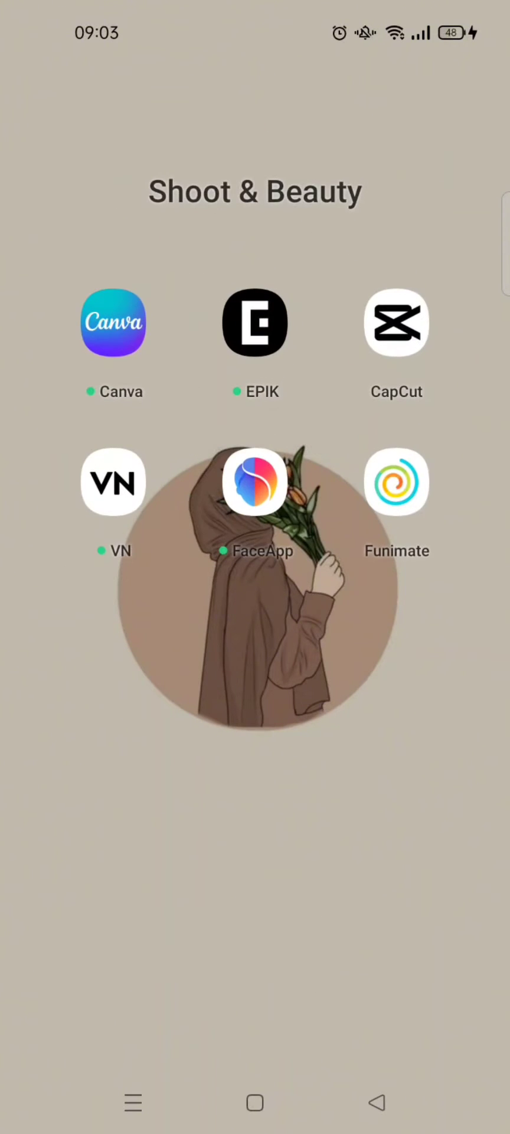
{"action": "left_click", "coordinate": [394, 471]}
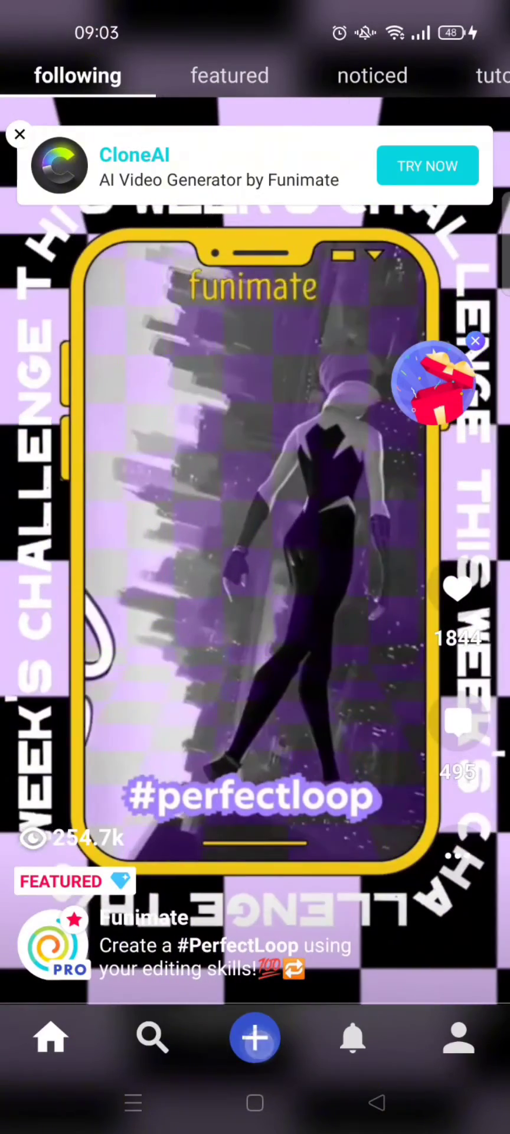
{"action": "left_click", "coordinate": [255, 1045]}
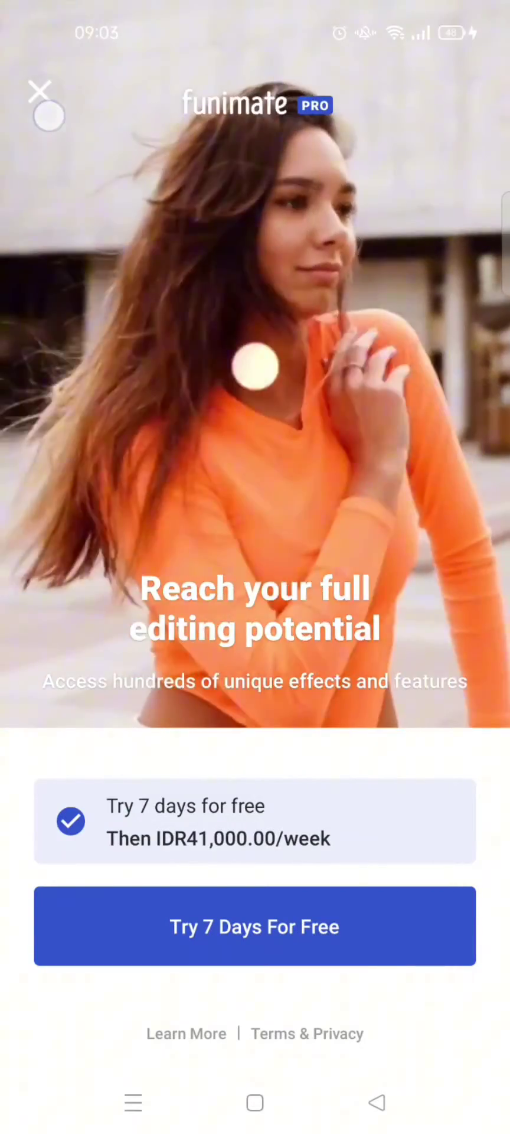
{"action": "left_click", "coordinate": [41, 95]}
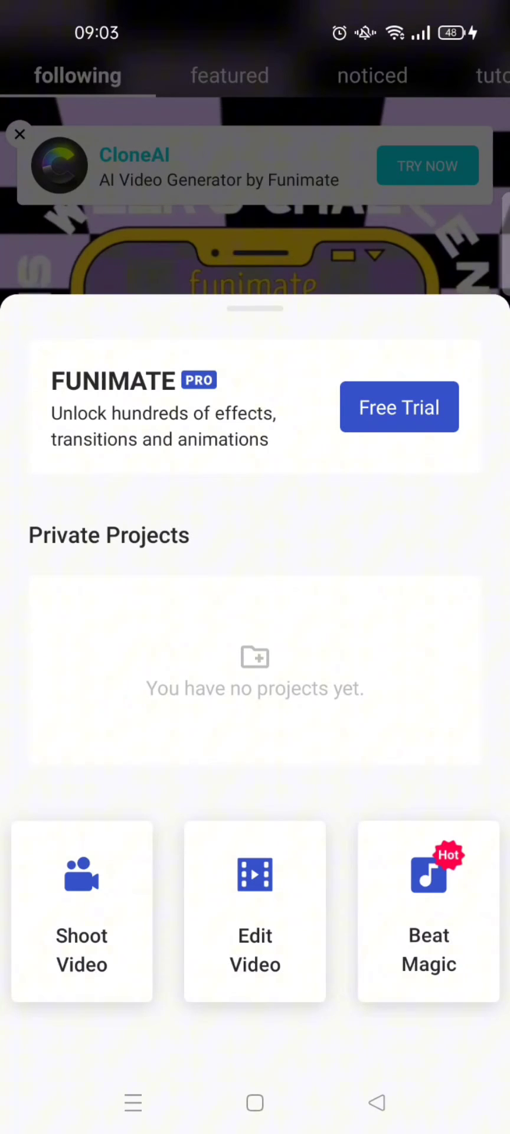
- Start a Beat Magic project and pick a video's audio from local sounds as the music
{"action": "left_click", "coordinate": [481, 983]}
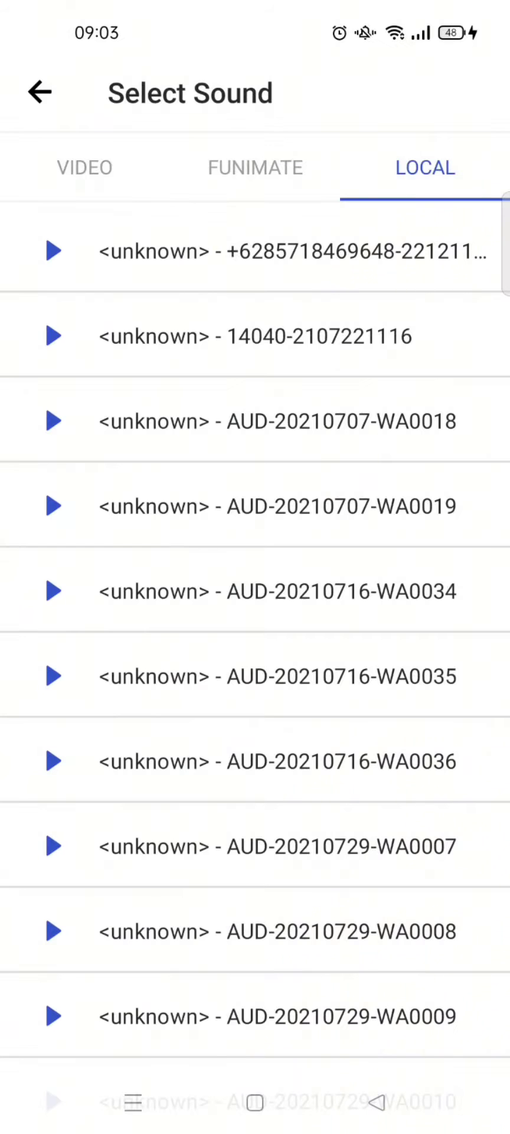
{"action": "scroll", "coordinate": [384, 523], "scroll_direction": "down", "scroll_amount": 5}
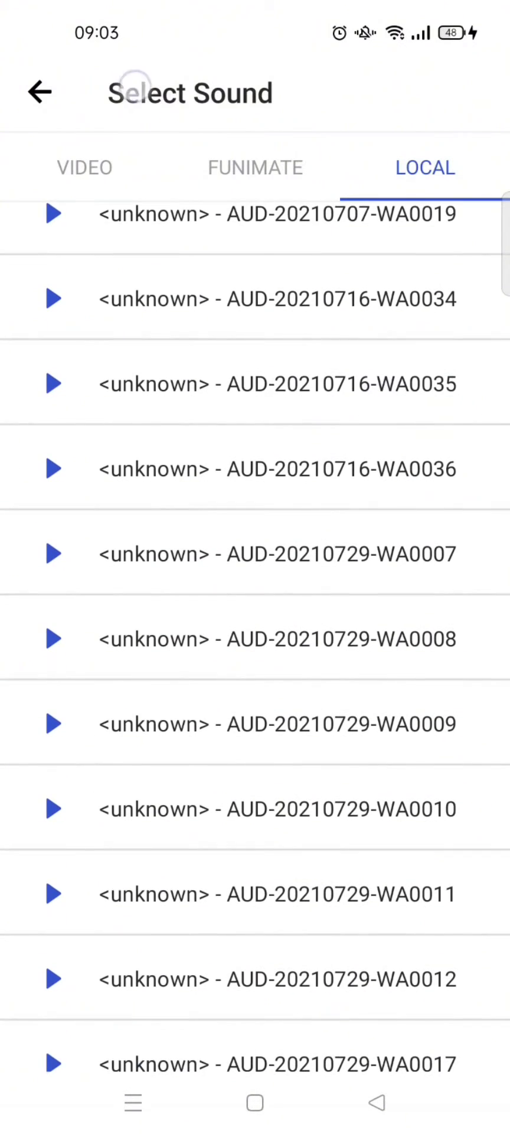
{"action": "scroll", "coordinate": [496, 703], "scroll_direction": "down", "scroll_amount": 3}
{"action": "scroll", "coordinate": [462, 662], "scroll_direction": "down", "scroll_amount": 10}
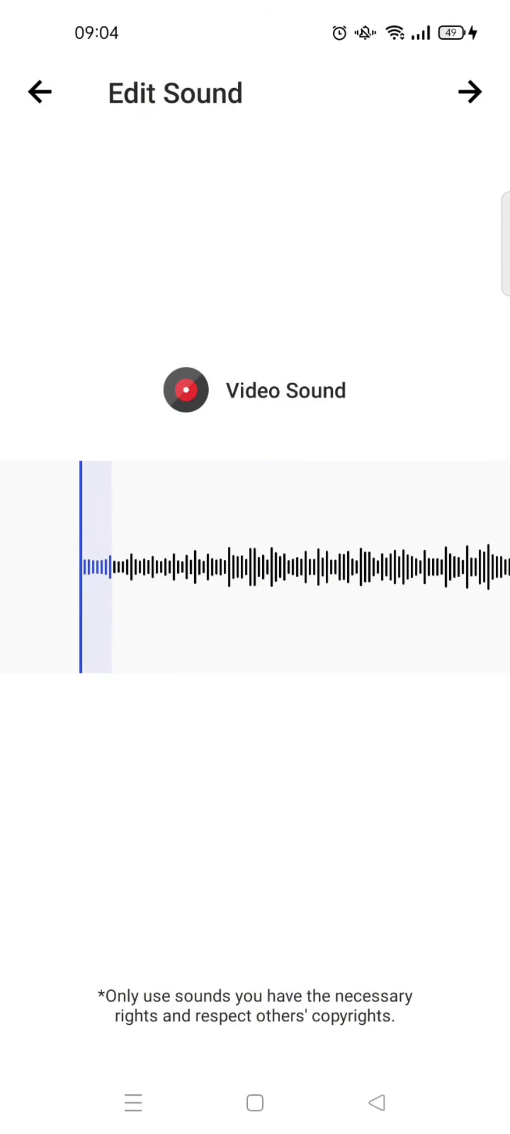
- Accept the sound, dismiss the add-beats walkthrough and scrub the waveform to the first beat
{"action": "left_click", "coordinate": [470, 92]}
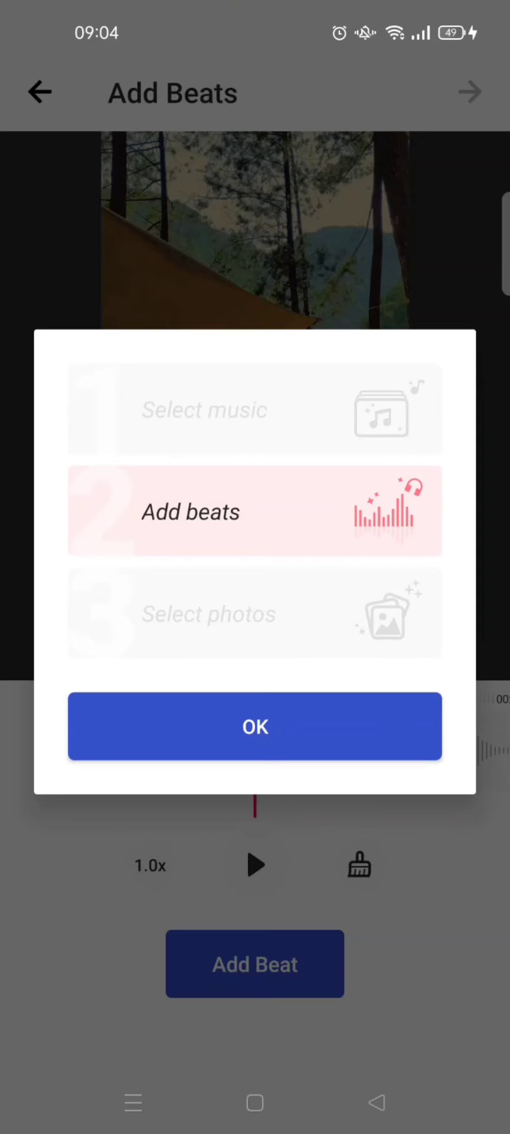
{"action": "left_click", "coordinate": [255, 726]}
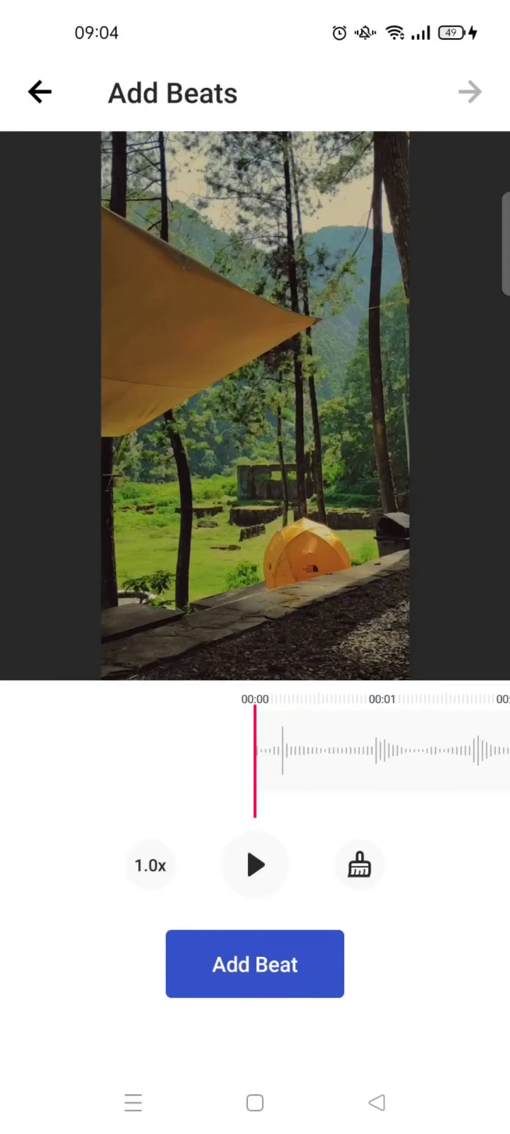
{"action": "left_click", "coordinate": [438, 402]}
{"action": "left_click", "coordinate": [454, 385]}
{"action": "left_click", "coordinate": [456, 437]}
{"action": "mouse_move", "coordinate": [318, 778]}
{"action": "left_mouse_down"}
{"action": "mouse_move", "coordinate": [296, 797]}
{"action": "mouse_move", "coordinate": [313, 796]}
{"action": "mouse_move", "coordinate": [298, 803]}
{"action": "mouse_move", "coordinate": [304, 804]}
{"action": "left_mouse_up"}
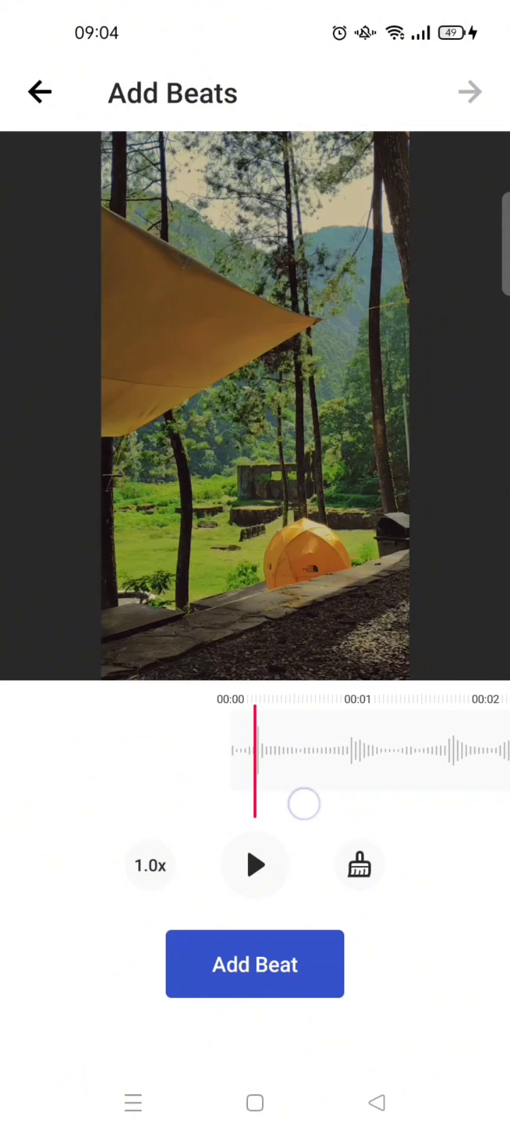
- Mark the first four beats along the soundtrack waveform
{"action": "left_click", "coordinate": [321, 965]}
{"action": "mouse_move", "coordinate": [408, 810]}
{"action": "left_mouse_down"}
{"action": "mouse_move", "coordinate": [341, 812]}
{"action": "mouse_move", "coordinate": [321, 830]}
{"action": "left_mouse_up"}
{"action": "left_click", "coordinate": [307, 958]}
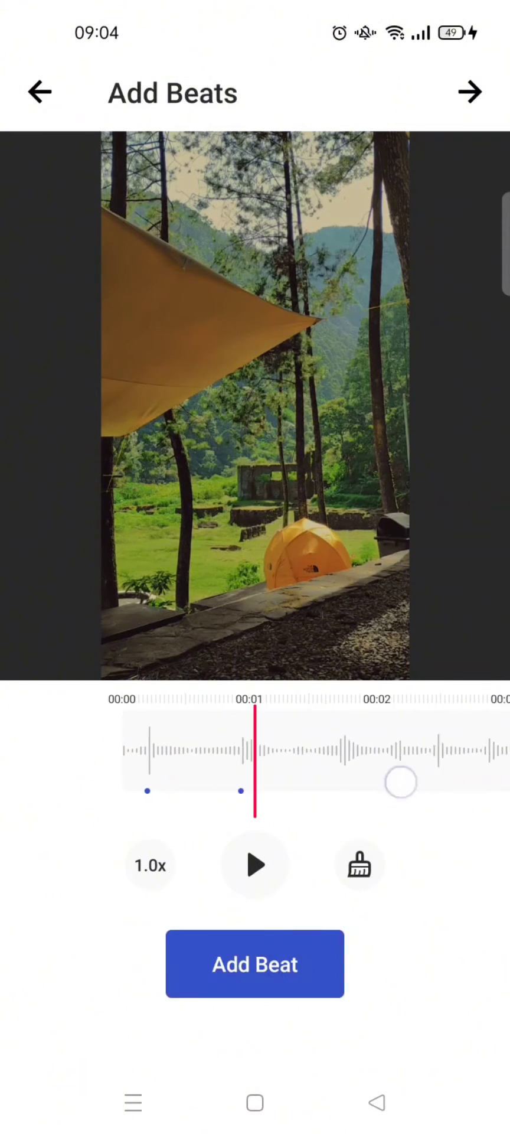
{"action": "left_click_drag", "start_coordinate": [400, 783], "coordinate": [321, 833]}
{"action": "left_click", "coordinate": [296, 957]}
{"action": "mouse_move", "coordinate": [397, 765]}
{"action": "left_mouse_down"}
{"action": "mouse_move", "coordinate": [366, 774]}
{"action": "mouse_move", "coordinate": [336, 803]}
{"action": "mouse_move", "coordinate": [326, 806]}
{"action": "left_mouse_up"}
{"action": "left_click", "coordinate": [302, 957]}
- Mark three more beats further along the music
{"action": "left_click_drag", "start_coordinate": [360, 753], "coordinate": [390, 752]}
{"action": "left_click", "coordinate": [293, 966]}
{"action": "mouse_move", "coordinate": [424, 738]}
{"action": "left_mouse_down"}
{"action": "mouse_move", "coordinate": [293, 793]}
{"action": "mouse_move", "coordinate": [326, 800]}
{"action": "left_mouse_up"}
{"action": "left_click", "coordinate": [280, 973]}
{"action": "mouse_move", "coordinate": [413, 776]}
{"action": "left_mouse_down"}
{"action": "mouse_move", "coordinate": [370, 776]}
{"action": "mouse_move", "coordinate": [394, 776]}
{"action": "left_mouse_up"}
{"action": "left_click", "coordinate": [256, 964]}
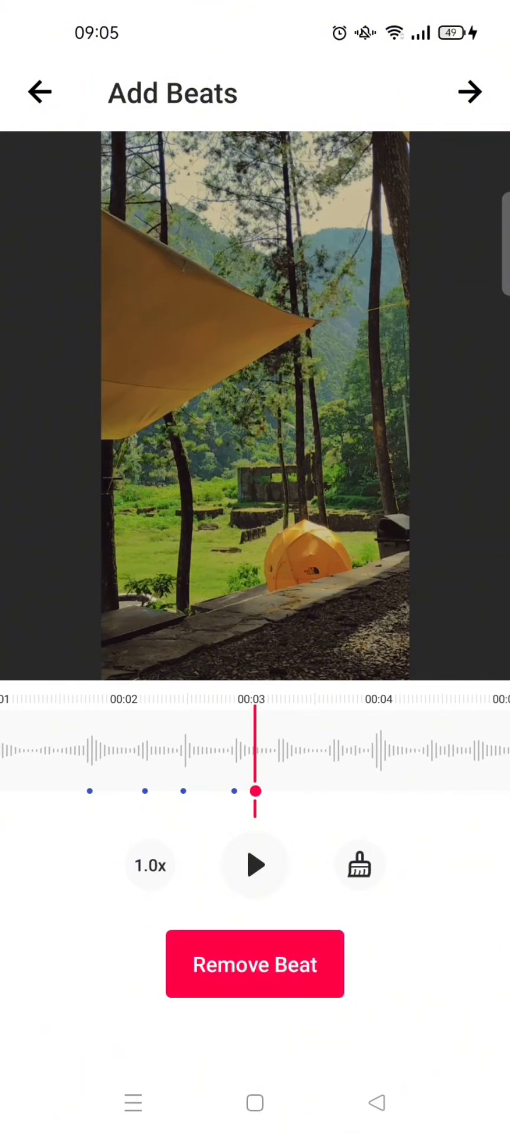
- Keep the beats at the Clear prompt, re-mark one beat and finish beat marking
{"action": "left_click", "coordinate": [359, 866]}
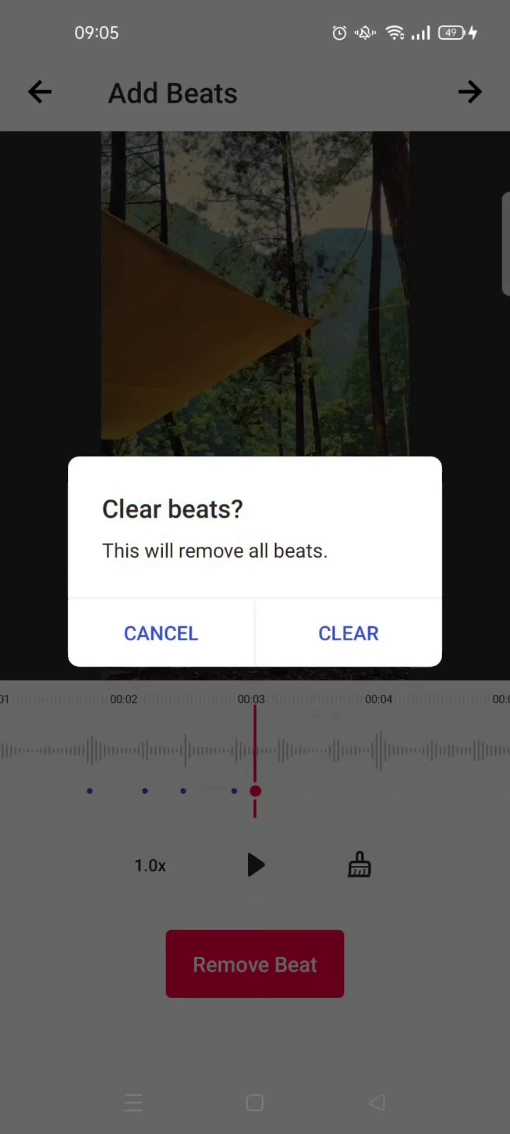
{"action": "left_click", "coordinate": [162, 633]}
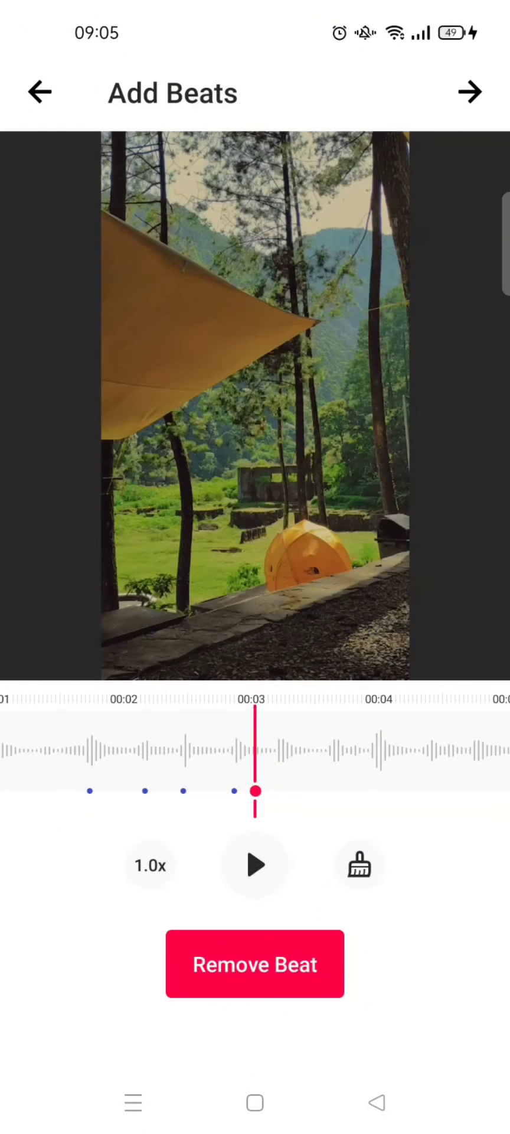
{"action": "left_click", "coordinate": [304, 954]}
{"action": "mouse_move", "coordinate": [371, 750]}
{"action": "left_mouse_down"}
{"action": "mouse_move", "coordinate": [358, 795]}
{"action": "mouse_move", "coordinate": [347, 794]}
{"action": "left_mouse_up"}
{"action": "left_click", "coordinate": [304, 952]}
{"action": "mouse_move", "coordinate": [390, 797]}
{"action": "left_mouse_down"}
{"action": "mouse_move", "coordinate": [332, 805]}
{"action": "mouse_move", "coordinate": [336, 804]}
{"action": "left_mouse_up"}
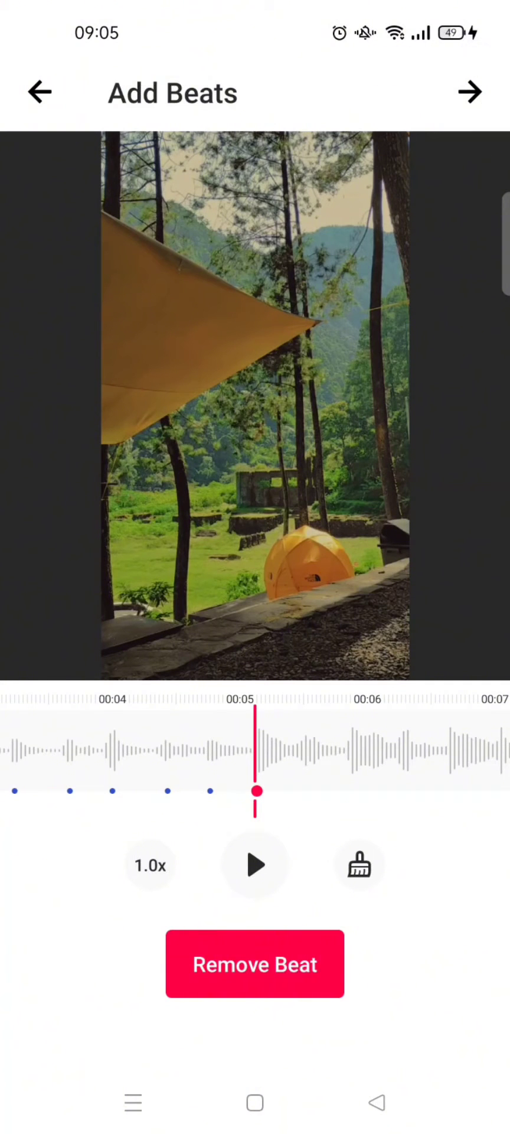
{"action": "left_click", "coordinate": [470, 92]}
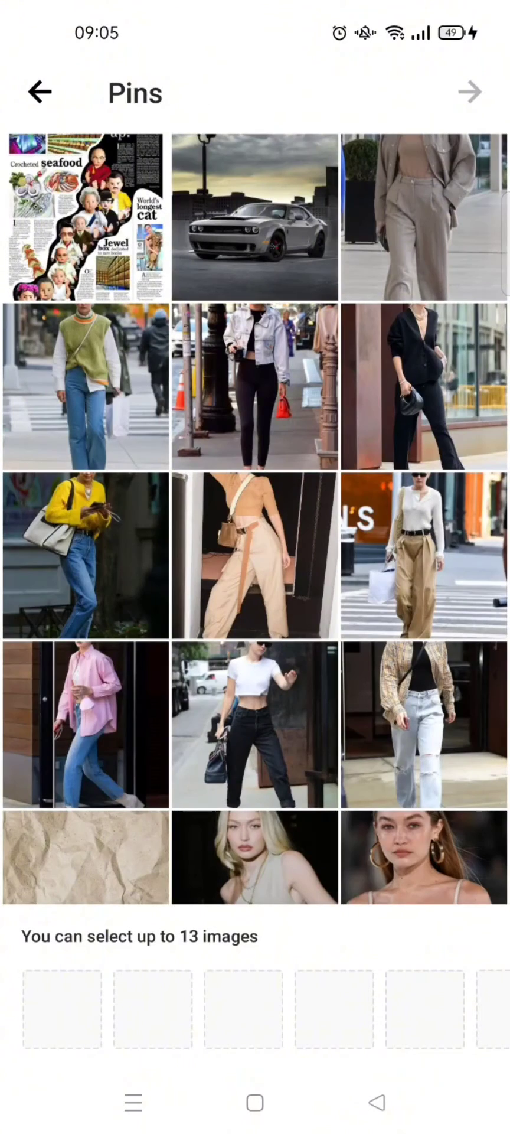
- Select twelve outfit photos, from the beige suit through the hoop earrings
{"action": "left_click", "coordinate": [407, 195]}
{"action": "left_click", "coordinate": [97, 401]}
{"action": "left_click", "coordinate": [269, 404]}
{"action": "left_click", "coordinate": [381, 337]}
{"action": "left_click", "coordinate": [111, 570]}
{"action": "left_click", "coordinate": [256, 563]}
{"action": "left_click", "coordinate": [425, 563]}
{"action": "left_click", "coordinate": [86, 727]}
{"action": "left_click", "coordinate": [255, 727]}
{"action": "left_click", "coordinate": [424, 727]}
{"action": "left_click", "coordinate": [301, 854]}
{"action": "left_click", "coordinate": [458, 878]}
- Add the beige trousers photo as the thirteenth and proceed to template choice
{"action": "left_click_drag", "start_coordinate": [267, 721], "coordinate": [267, 483]}
{"action": "left_click_drag", "start_coordinate": [255, 1037], "coordinate": [238, 1037]}
{"action": "mouse_move", "coordinate": [392, 680]}
{"action": "left_mouse_down"}
{"action": "mouse_move", "coordinate": [392, 600]}
{"action": "mouse_move", "coordinate": [405, 813]}
{"action": "left_mouse_up"}
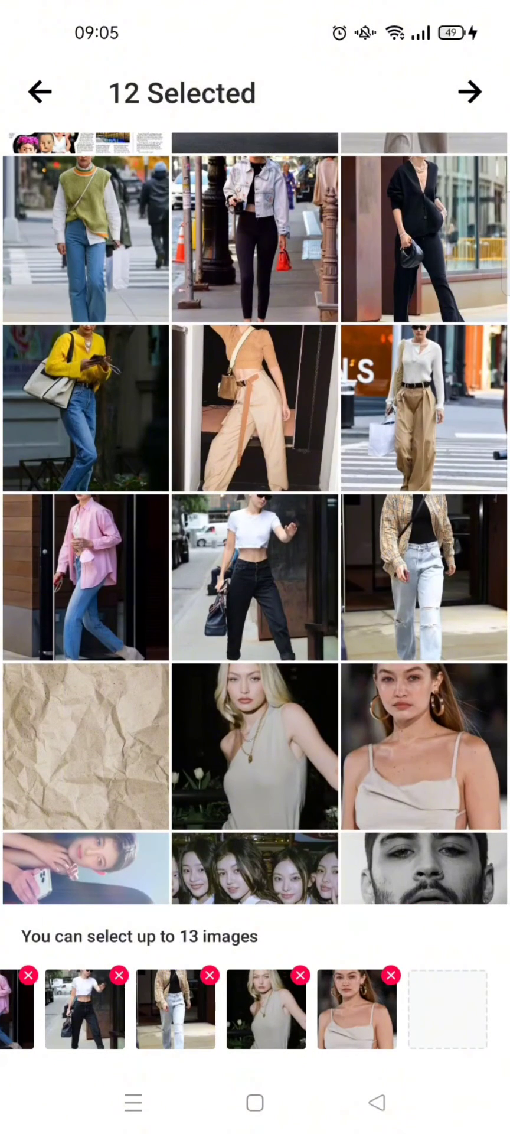
{"action": "left_click", "coordinate": [221, 421]}
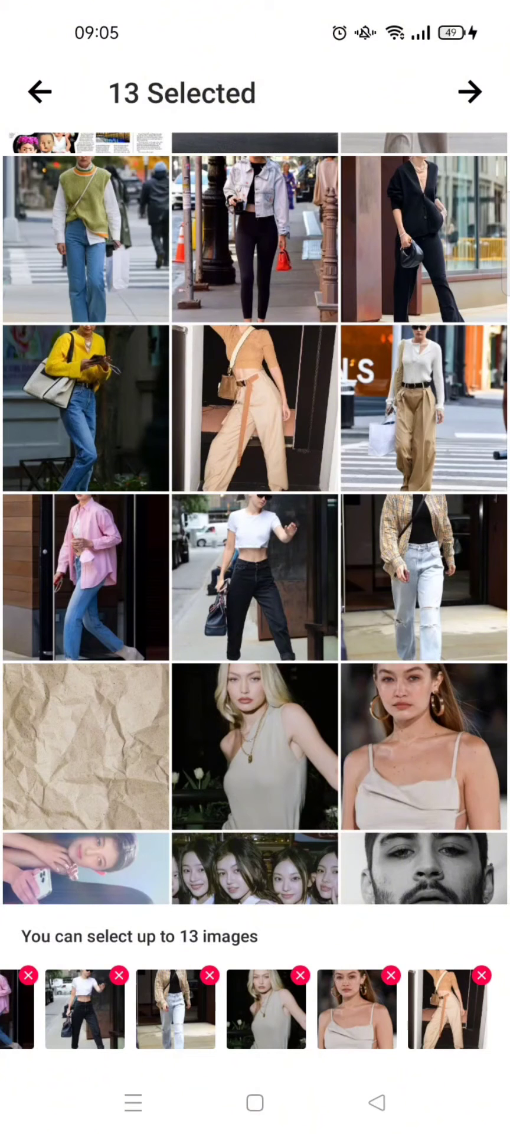
{"action": "left_click", "coordinate": [471, 91]}
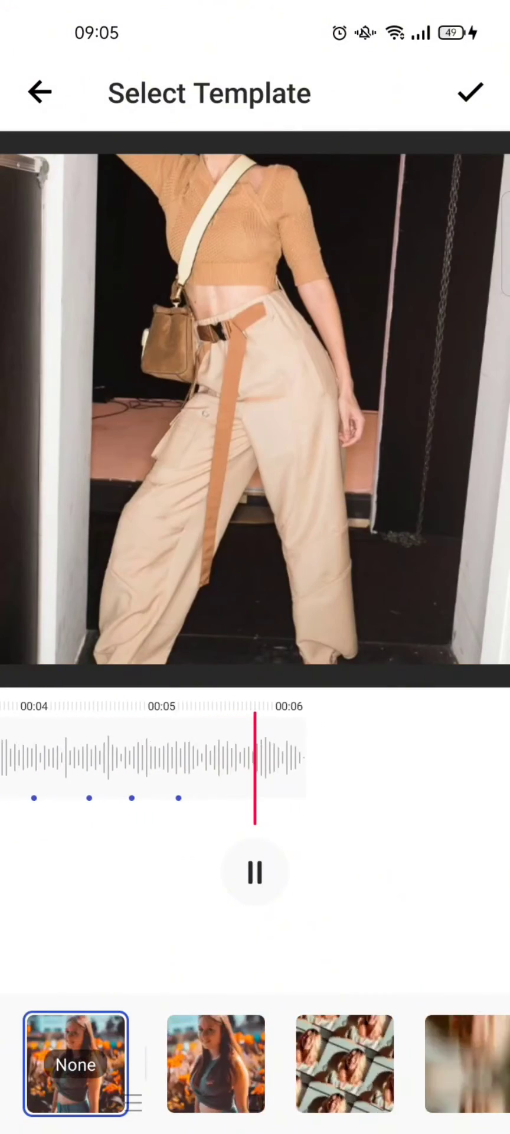
- Preview the mirrored-effect and next templates, then apply the sparkle template
{"action": "scroll", "coordinate": [255, 1063], "scroll_direction": "right", "scroll_amount": 5}
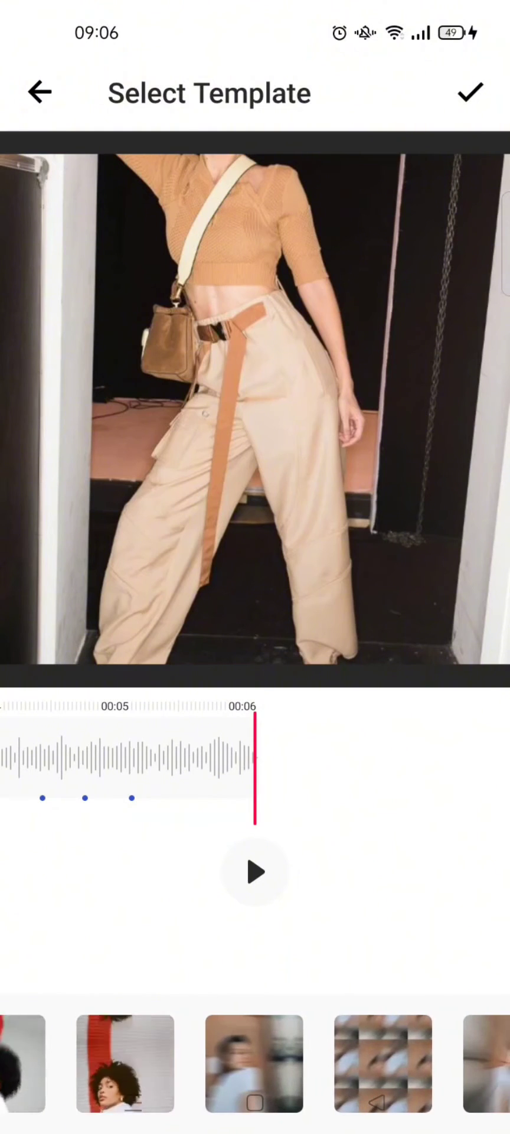
{"action": "scroll", "coordinate": [255, 1064], "scroll_direction": "left", "scroll_amount": 5}
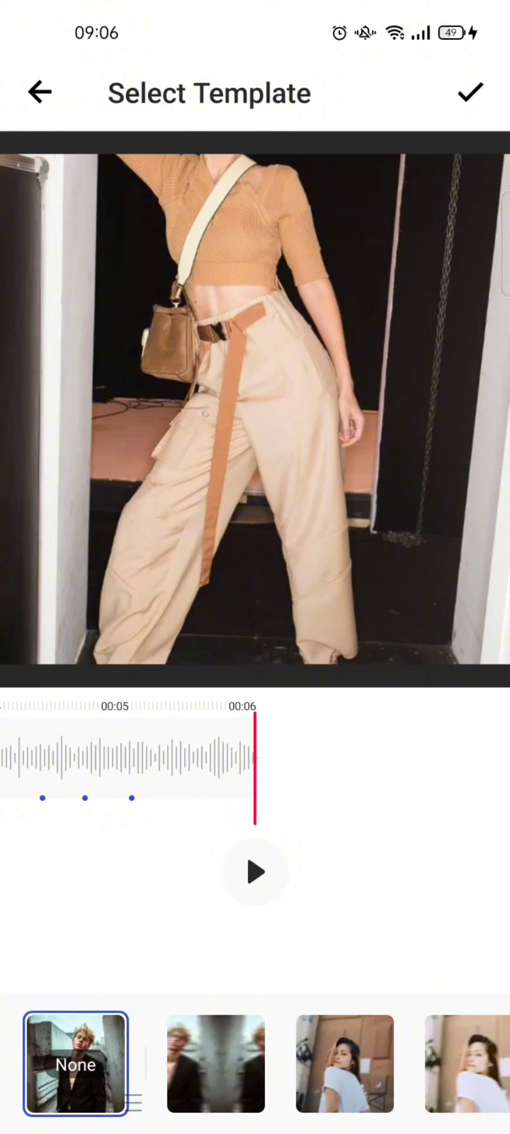
{"action": "left_click", "coordinate": [217, 1064]}
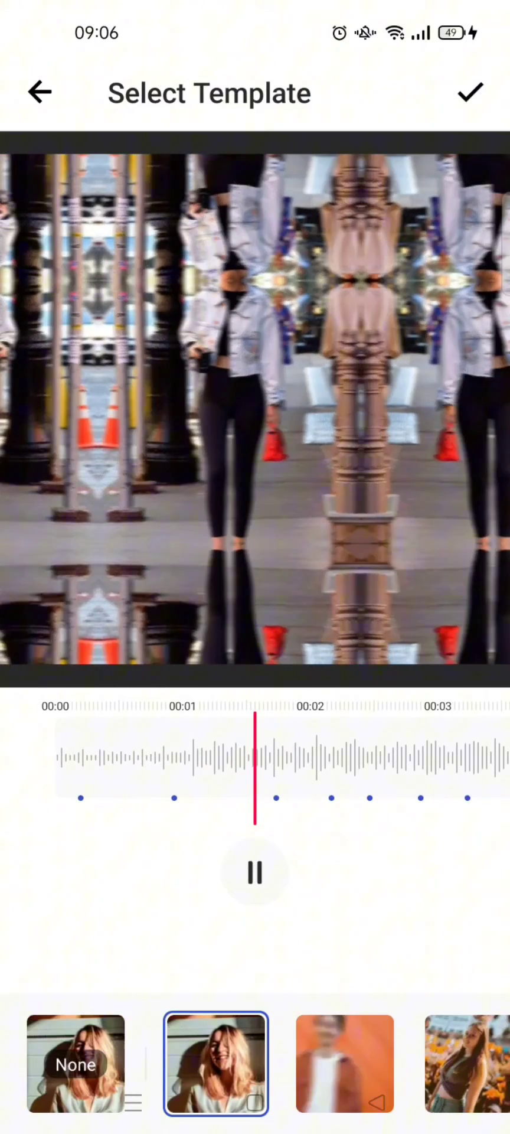
{"action": "left_click", "coordinate": [345, 1063]}
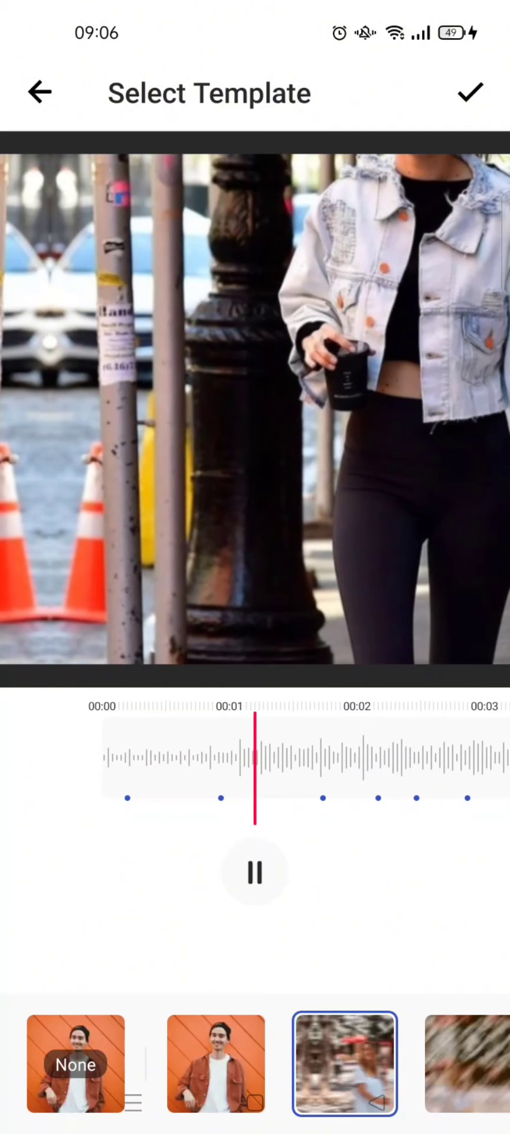
{"action": "left_click", "coordinate": [467, 1063]}
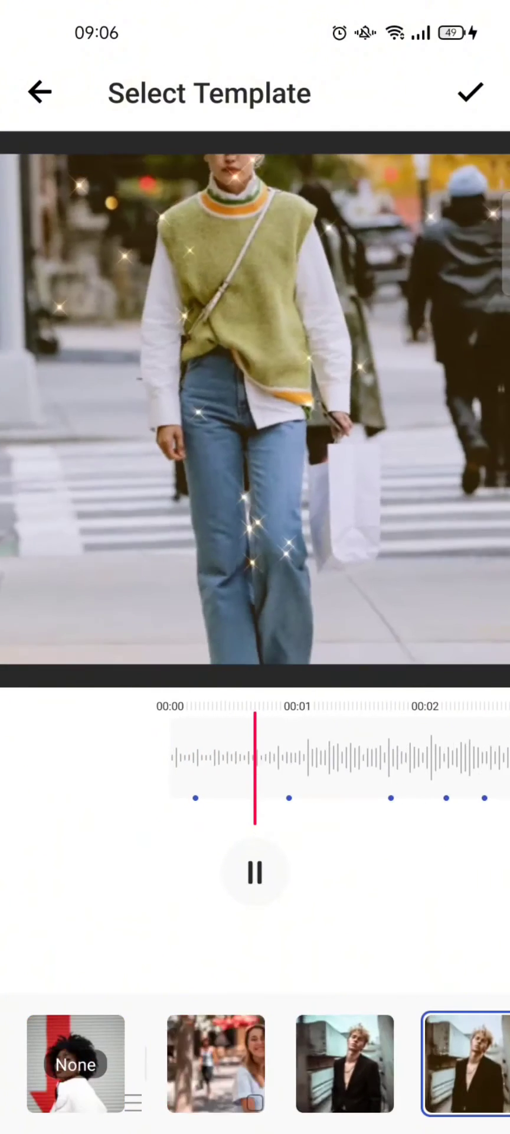
{"action": "left_click", "coordinate": [470, 92]}
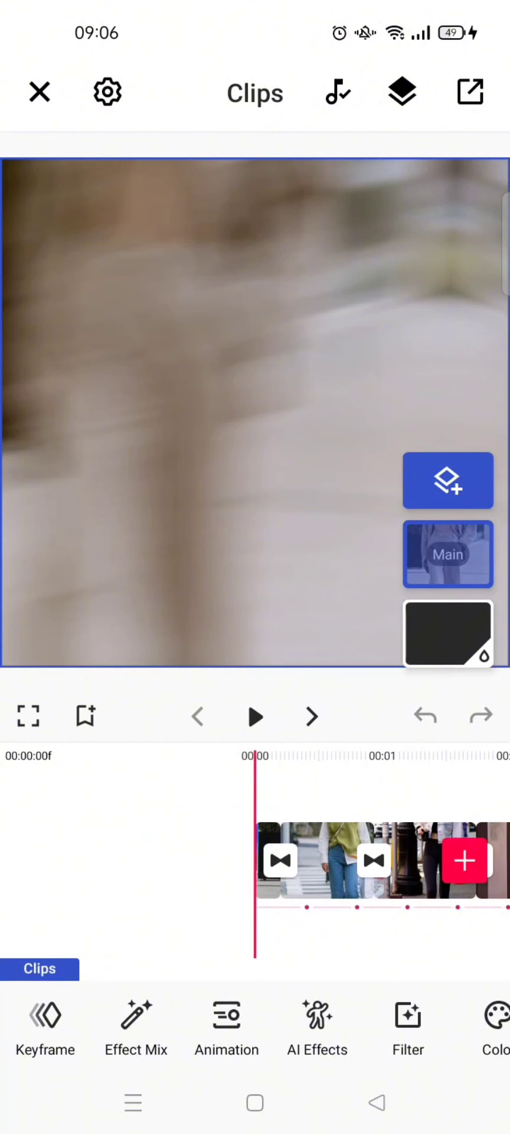
- Select the first clip, undo an accidental photo move and deselect it
{"action": "left_click_drag", "start_coordinate": [363, 941], "coordinate": [303, 941]}
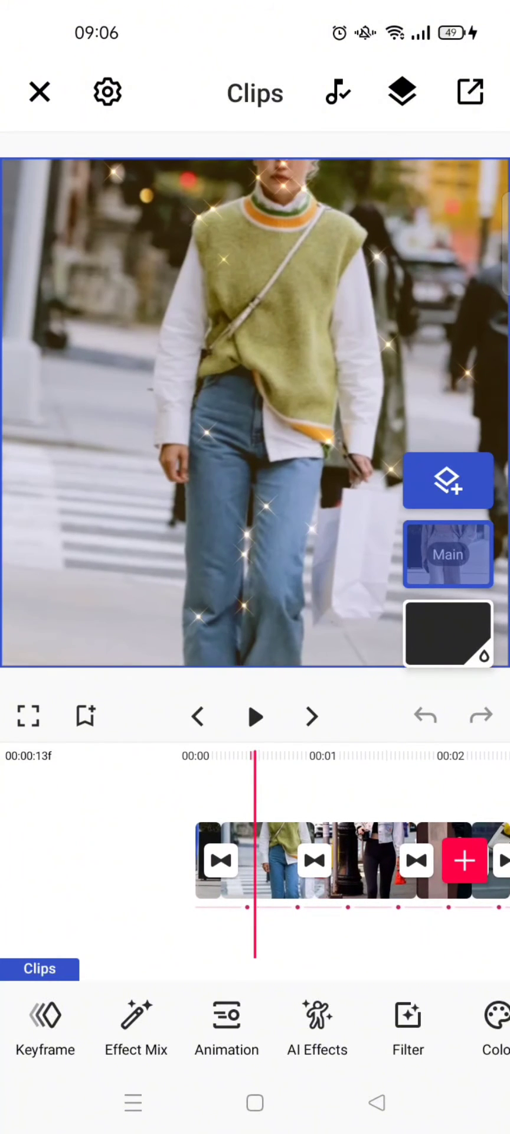
{"action": "left_click", "coordinate": [267, 862]}
{"action": "left_click_drag", "start_coordinate": [313, 549], "coordinate": [324, 587]}
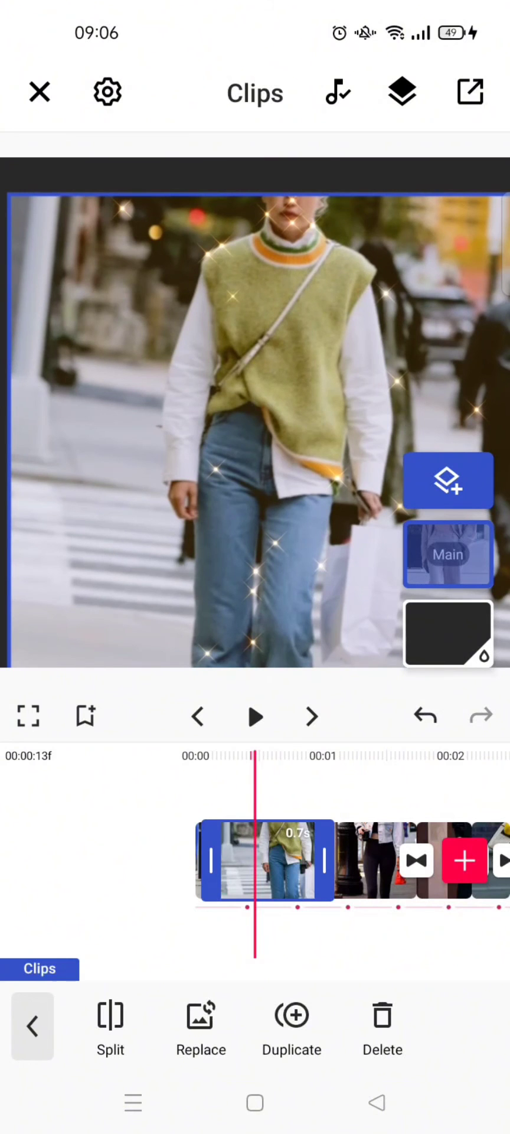
{"action": "left_click", "coordinate": [425, 716]}
{"action": "left_click", "coordinate": [32, 1027]}
- Save the sparkle slideshow to Private Projects
{"action": "left_click", "coordinate": [471, 92]}
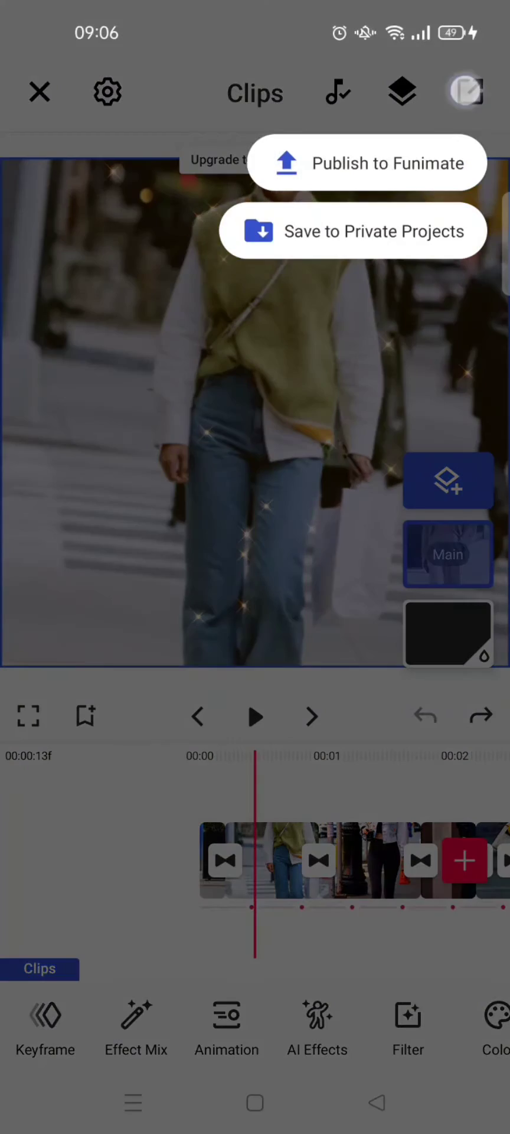
{"action": "left_click", "coordinate": [247, 699]}
{"action": "left_click", "coordinate": [470, 92]}
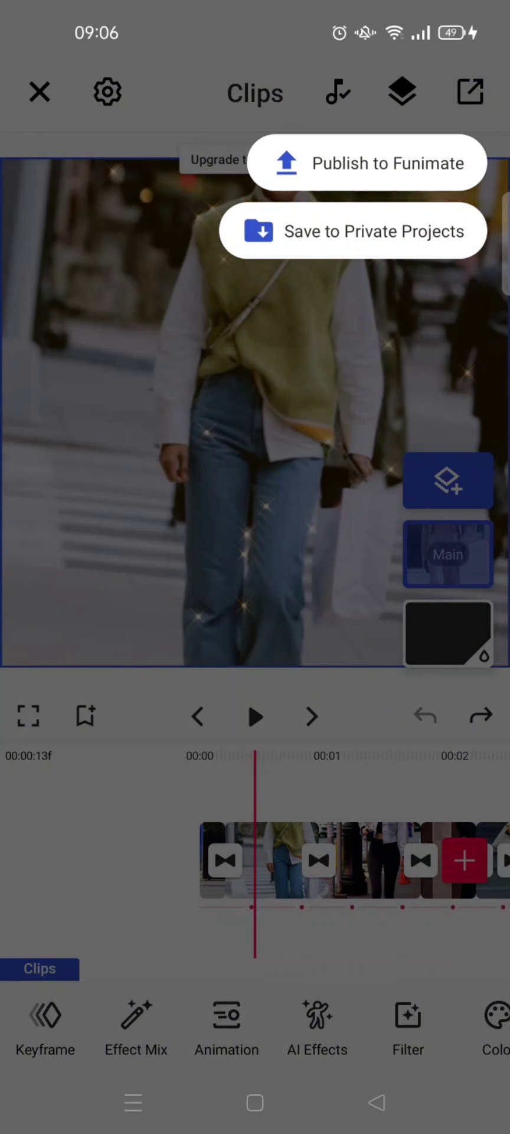
{"action": "left_click", "coordinate": [323, 229]}
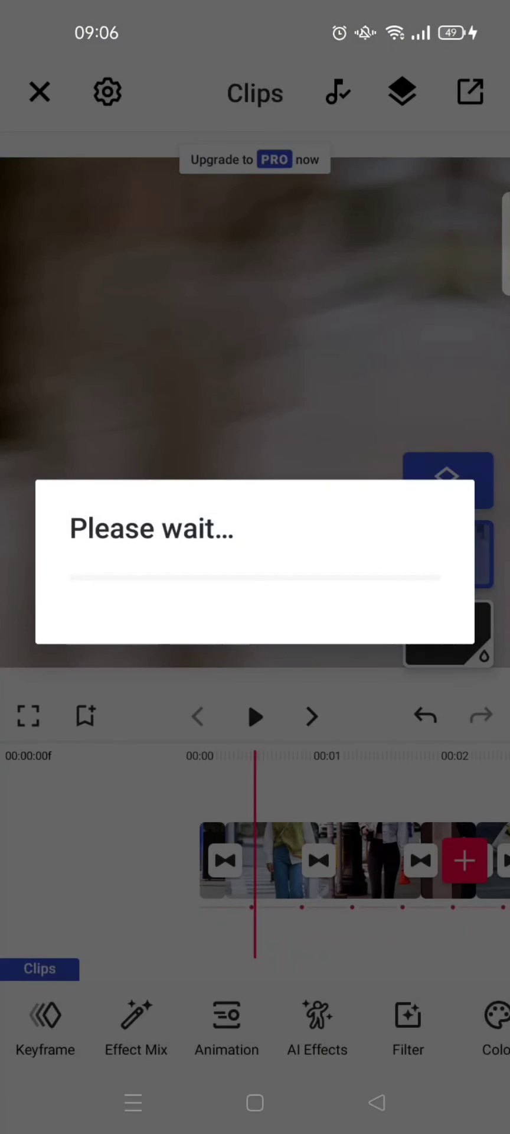